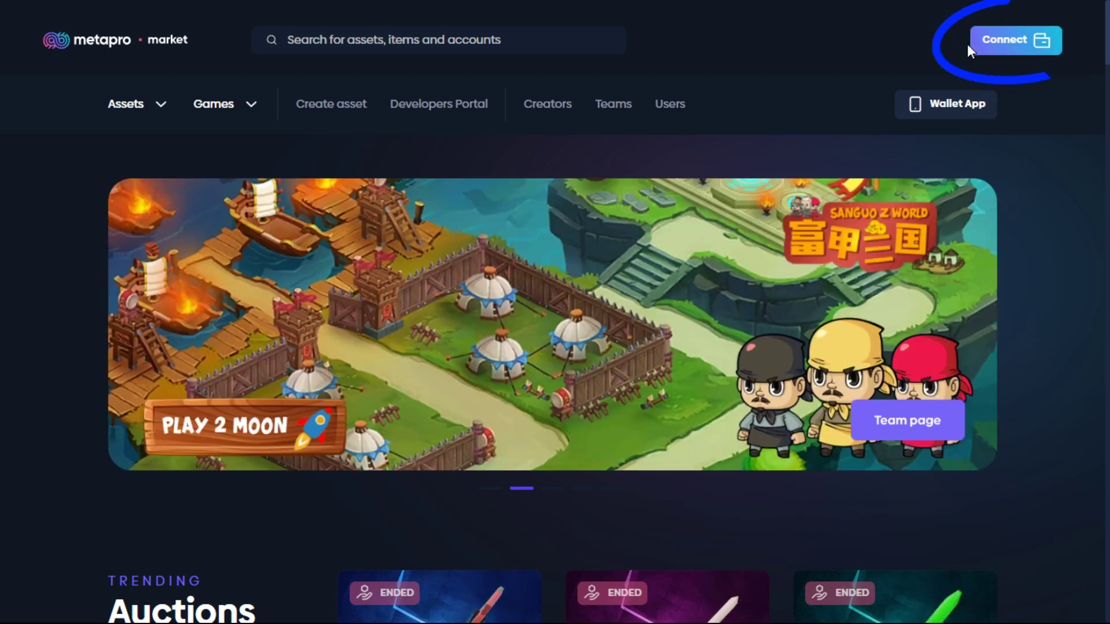
- Connect to the market with the metapro wallet provider and accept the connection request in the mobile wallet app
{"action": "left_click", "coordinate": [1005, 43]}
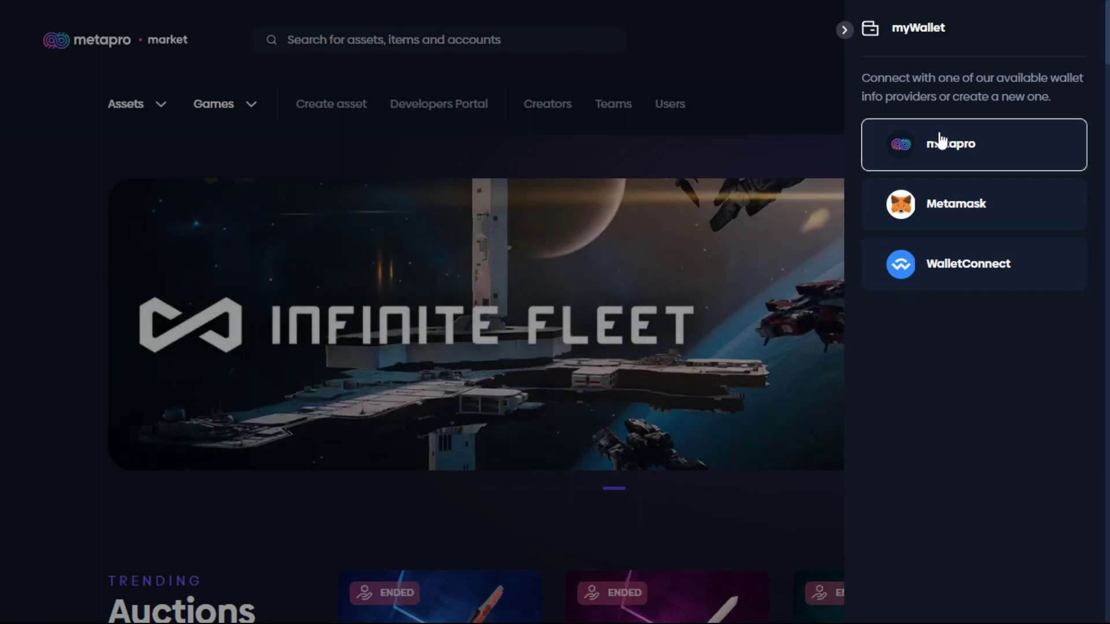
{"action": "left_click", "coordinate": [940, 141]}
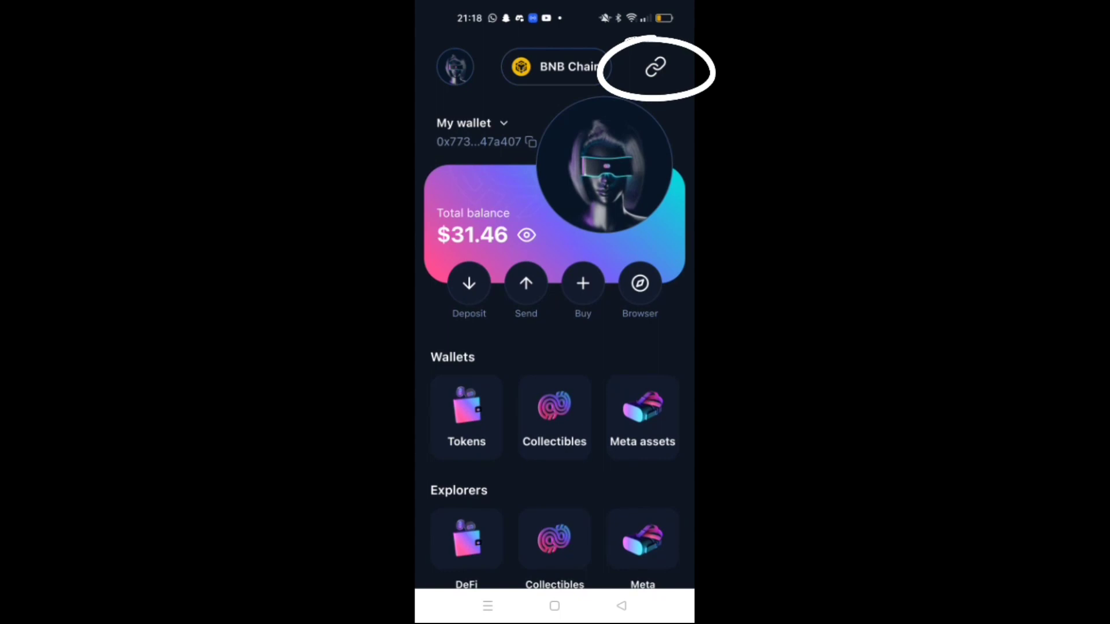
{"action": "left_click", "coordinate": [662, 75]}
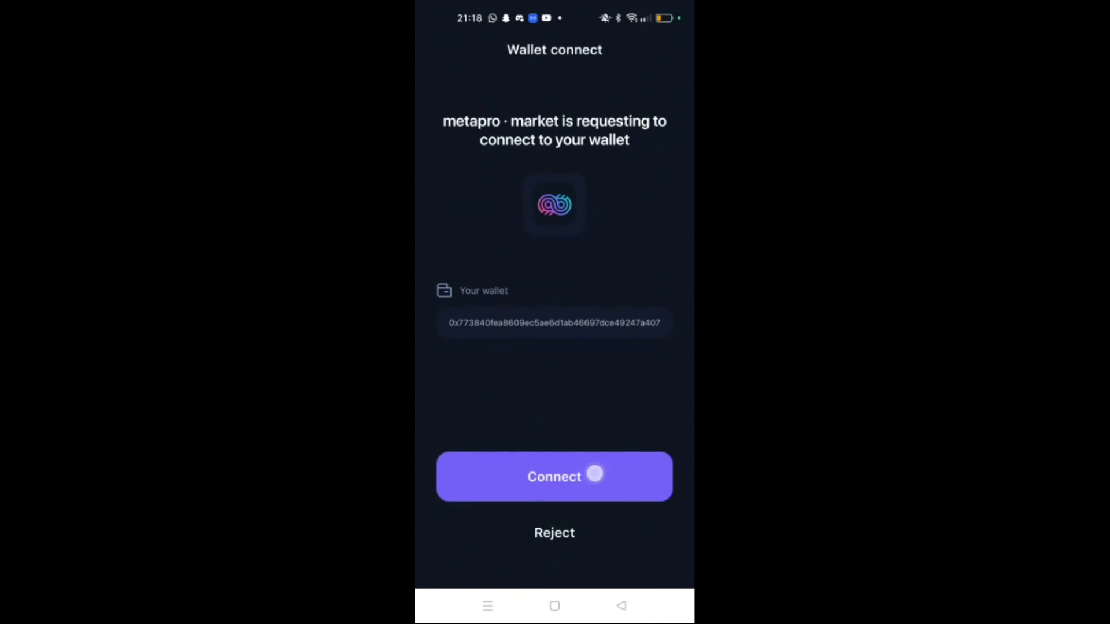
{"action": "left_click", "coordinate": [554, 477]}
- Authorize the wallet connection with the 6-digit passcode and complete the Web3 login on the market site
{"action": "left_click", "coordinate": [563, 450]}
{"action": "left_click", "coordinate": [568, 453]}
{"action": "left_click", "coordinate": [486, 449]}
{"action": "left_click", "coordinate": [485, 449]}
{"action": "left_click", "coordinate": [486, 449]}
{"action": "left_click", "coordinate": [486, 449]}
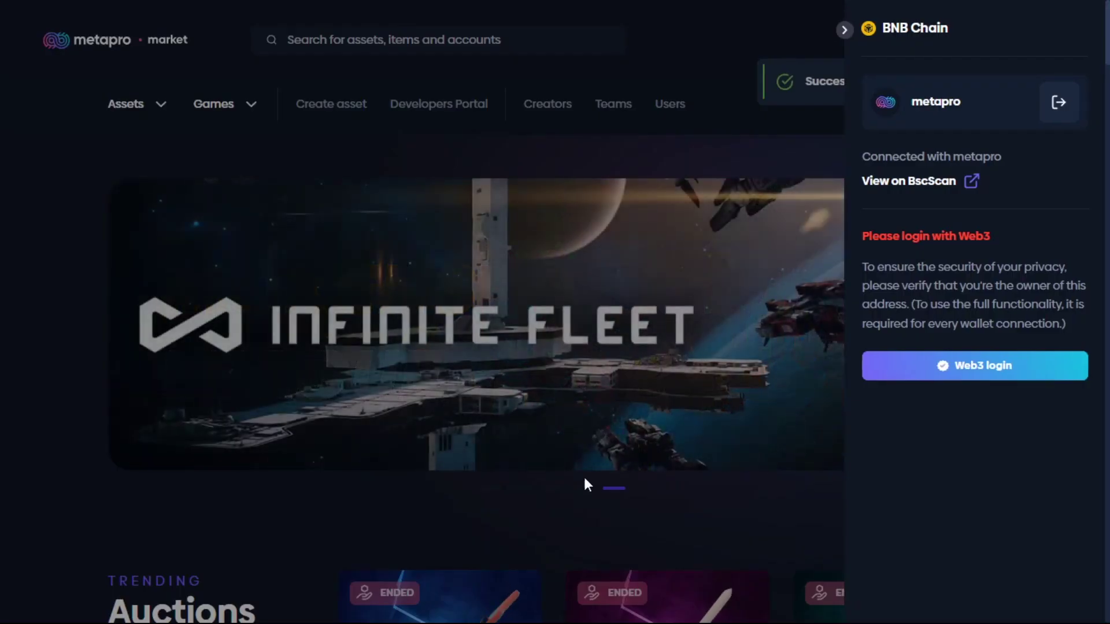
{"action": "left_click", "coordinate": [953, 370]}
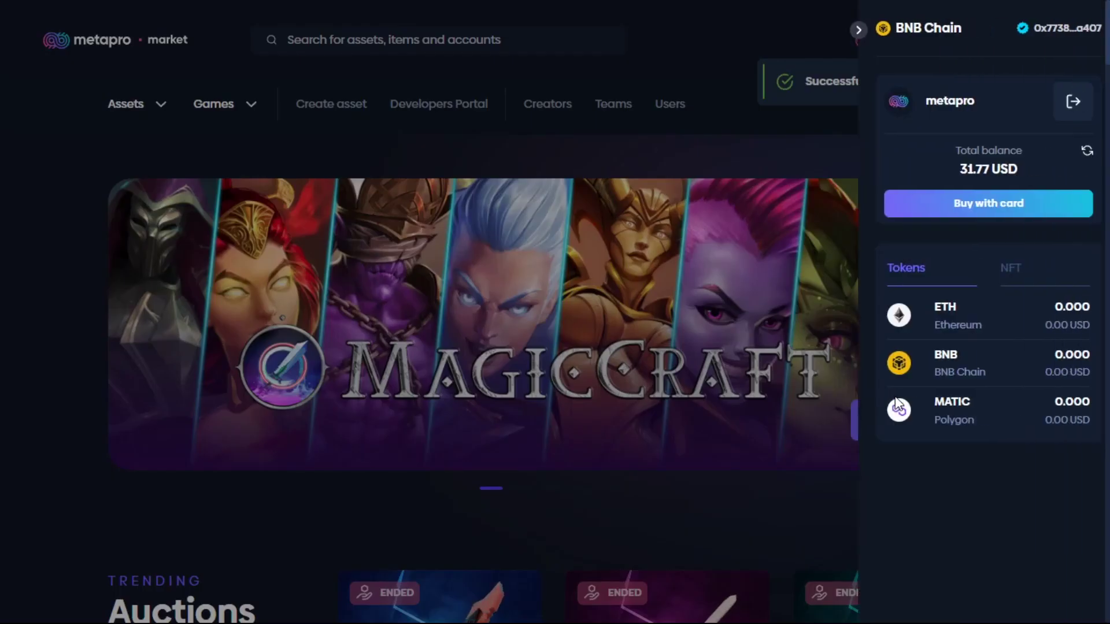
{"action": "left_click", "coordinate": [729, 303]}
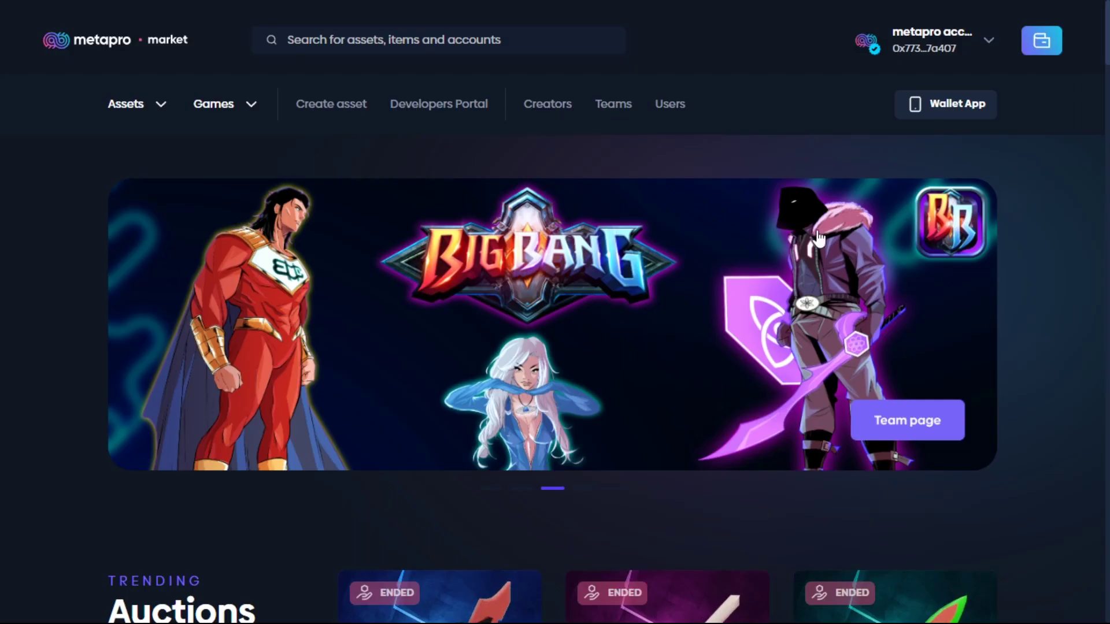
- Open the account's profile and show its collected assets
{"action": "left_click", "coordinate": [931, 41]}
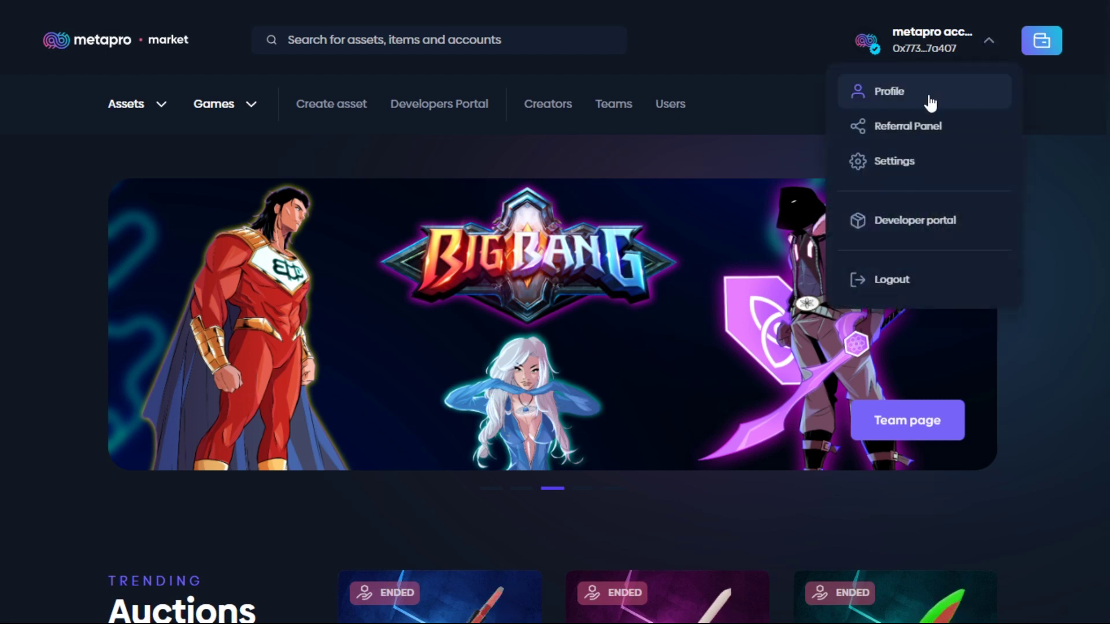
{"action": "left_click", "coordinate": [930, 101]}
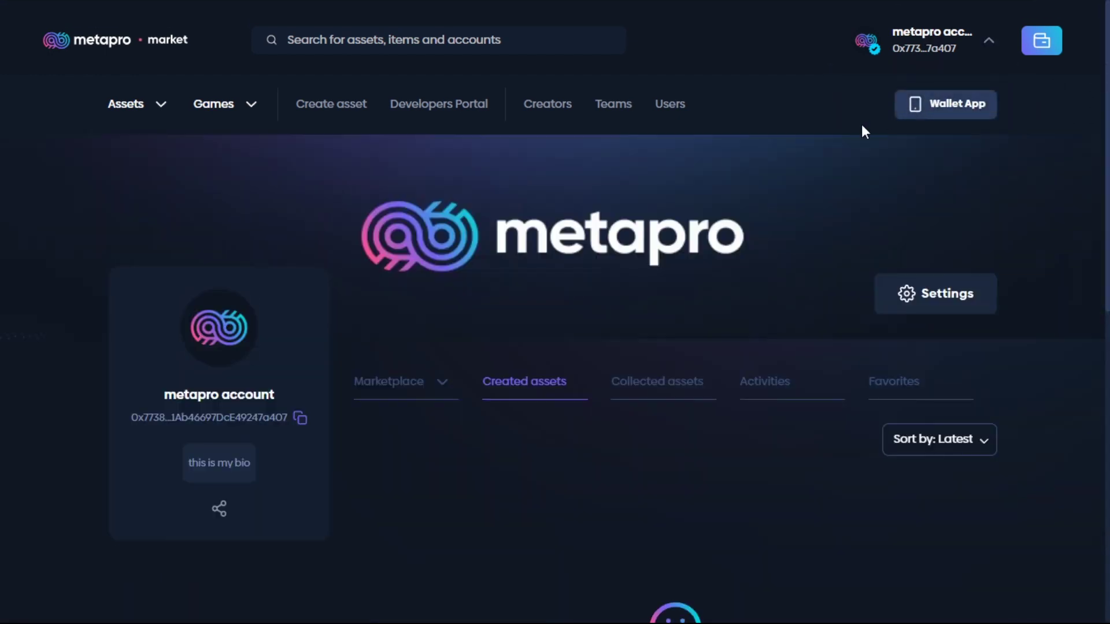
{"action": "scroll", "coordinate": [658, 242], "scroll_direction": "down", "scroll_amount": 1}
{"action": "left_click", "coordinate": [630, 315]}
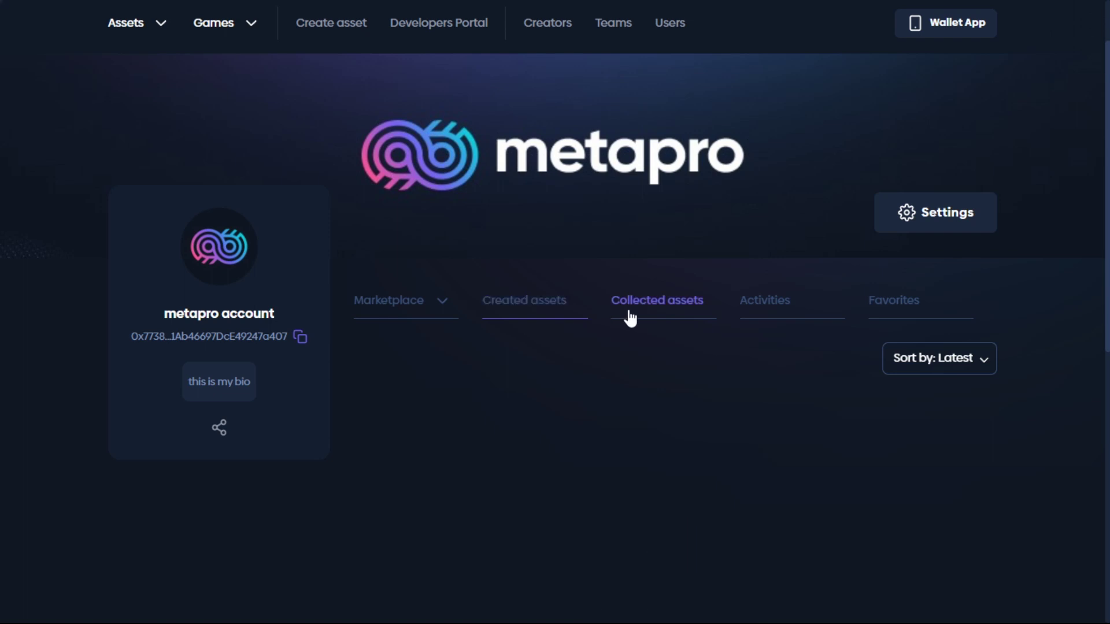
{"action": "scroll", "coordinate": [531, 217], "scroll_direction": "down", "scroll_amount": 1}
{"action": "scroll", "coordinate": [531, 217], "scroll_direction": "down", "scroll_amount": 1}
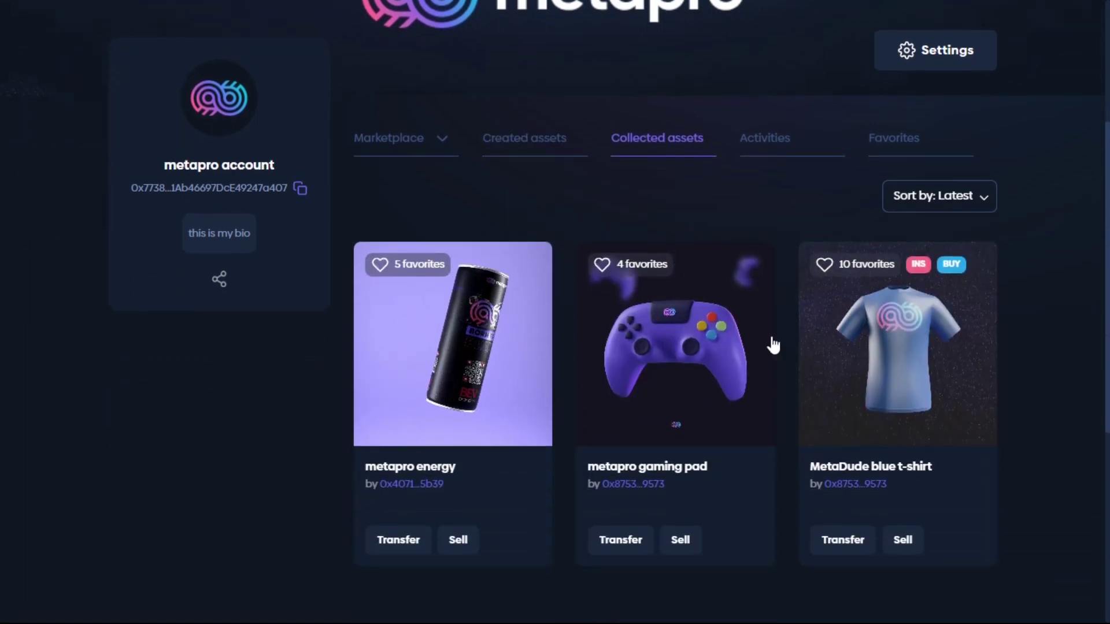
{"action": "scroll", "coordinate": [627, 301], "scroll_direction": "down", "scroll_amount": 1}
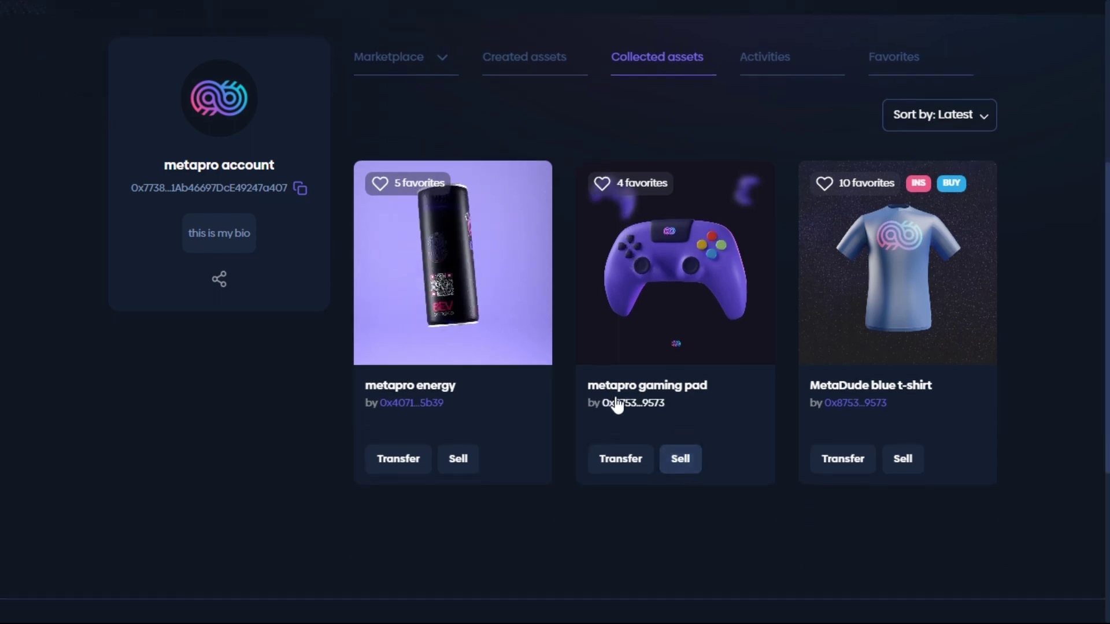
- Start selling the metapro gaming pad with the Buy now auction type
{"action": "left_click", "coordinate": [679, 459]}
{"action": "scroll", "coordinate": [782, 384], "scroll_direction": "down", "scroll_amount": 1}
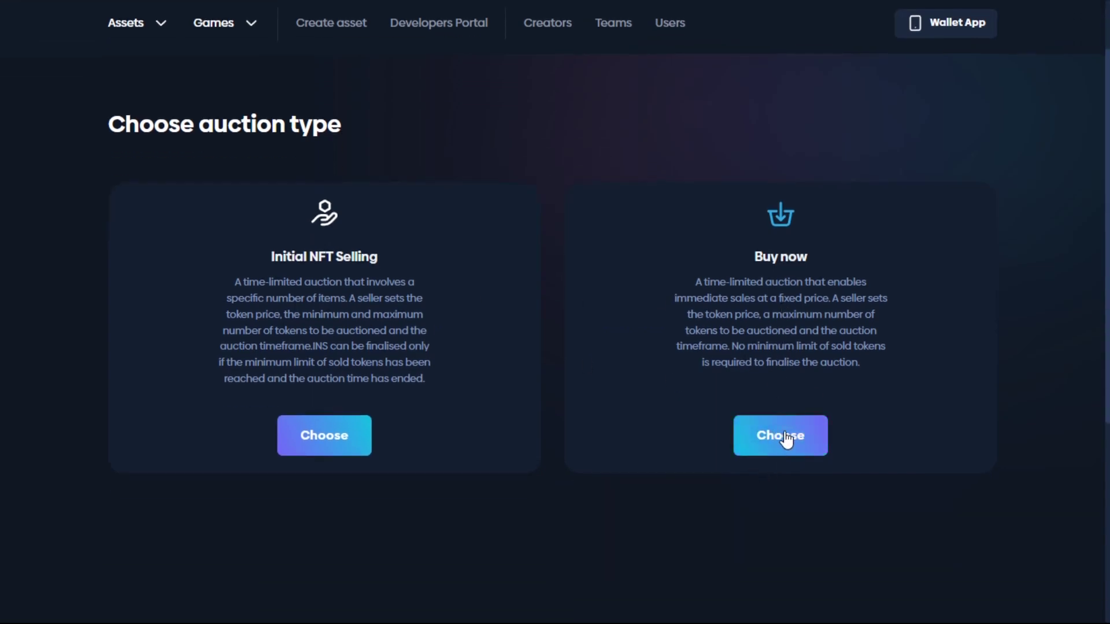
{"action": "left_click", "coordinate": [786, 439]}
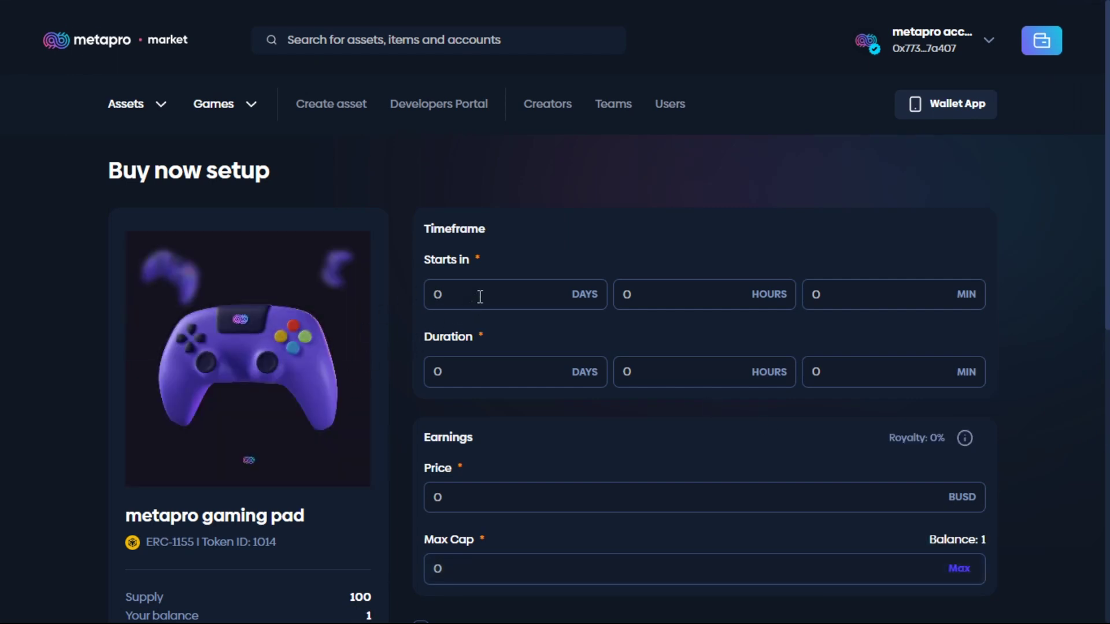
- Set the auction to start in 1 minute and last 30 minutes
{"action": "left_click", "coordinate": [872, 311]}
{"action": "type", "text": "1"}
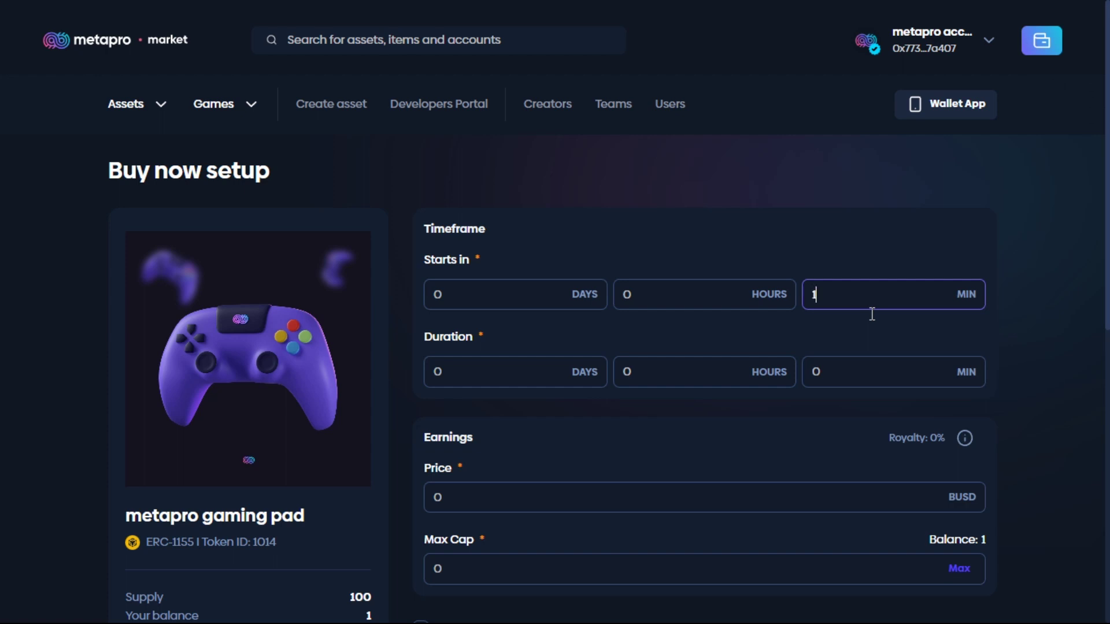
{"action": "scroll", "coordinate": [461, 255], "scroll_direction": "down", "scroll_amount": 2}
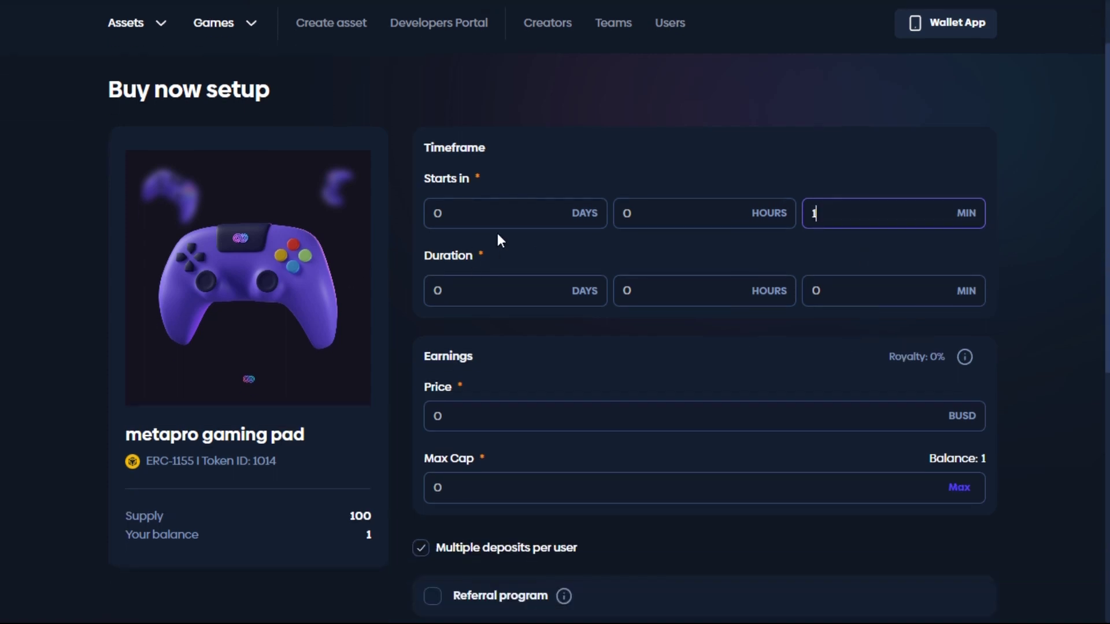
{"action": "left_click", "coordinate": [836, 296]}
{"action": "type", "text": "30"}
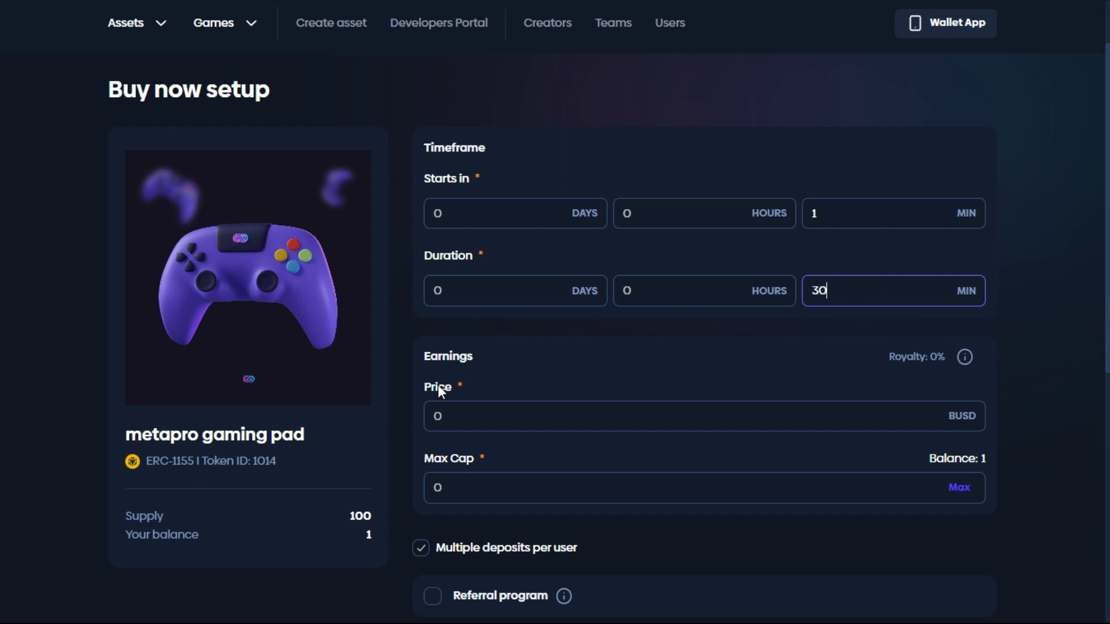
- Set the auction's price to 1 BUSD and its max cap to 1
{"action": "scroll", "coordinate": [438, 384], "scroll_direction": "down", "scroll_amount": 2}
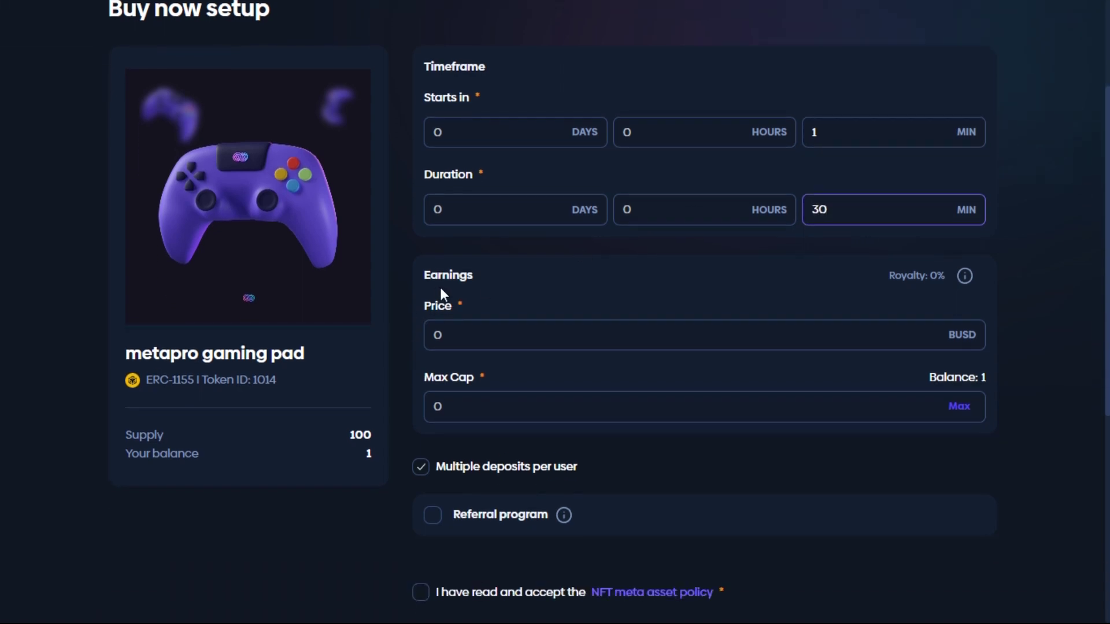
{"action": "left_click", "coordinate": [485, 349]}
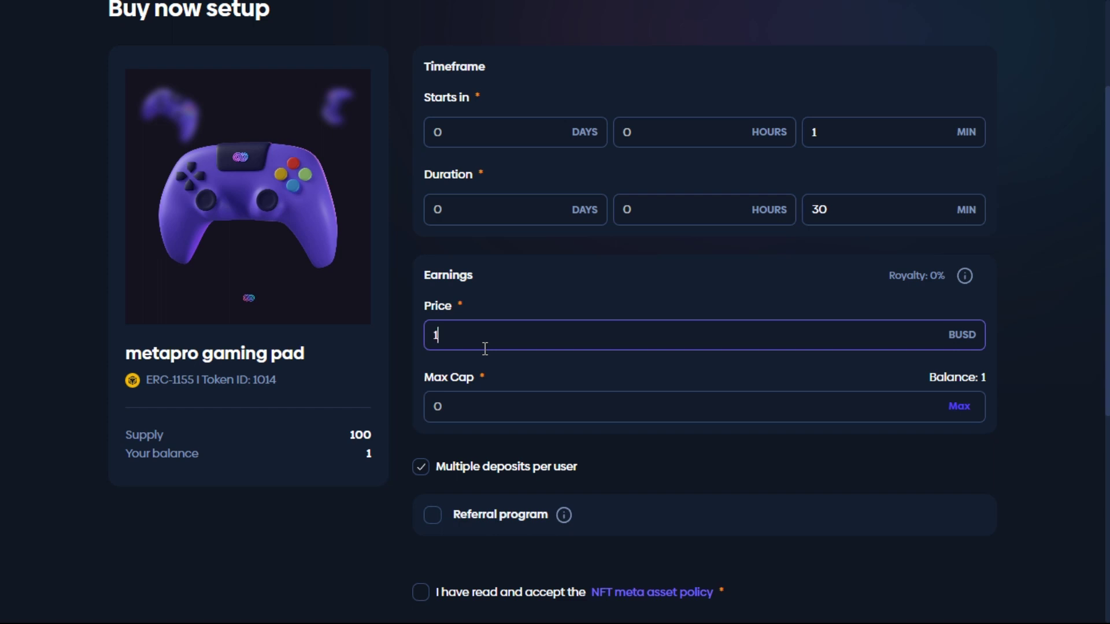
{"action": "left_click", "coordinate": [502, 421]}
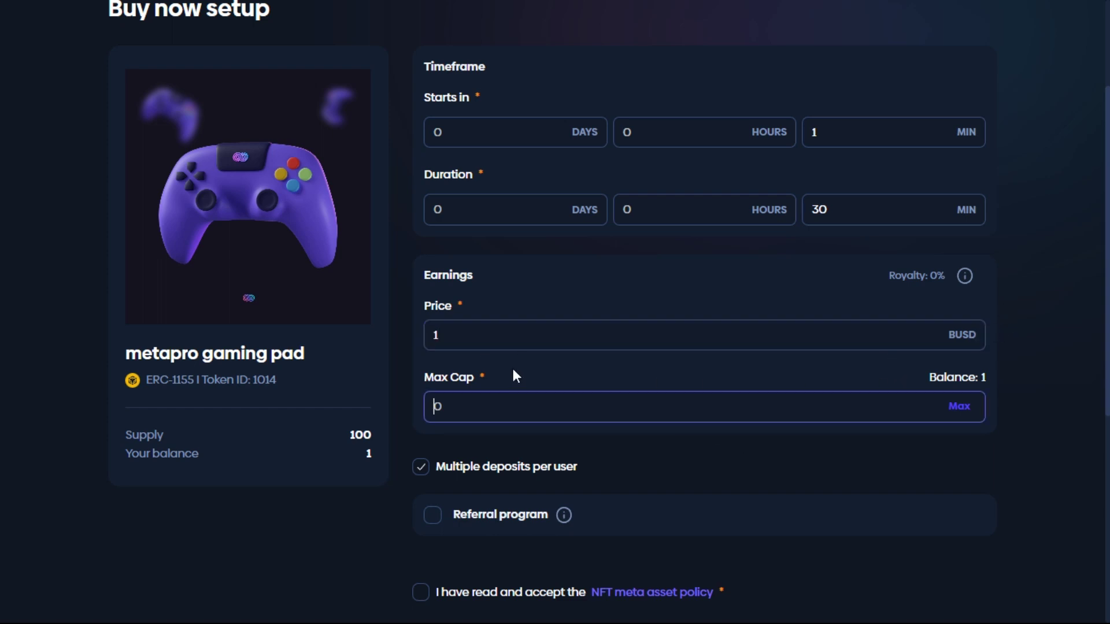
{"action": "type", "text": "1"}
- Enable the referral program for the gaming pad auction
{"action": "scroll", "coordinate": [543, 434], "scroll_direction": "down", "scroll_amount": 2}
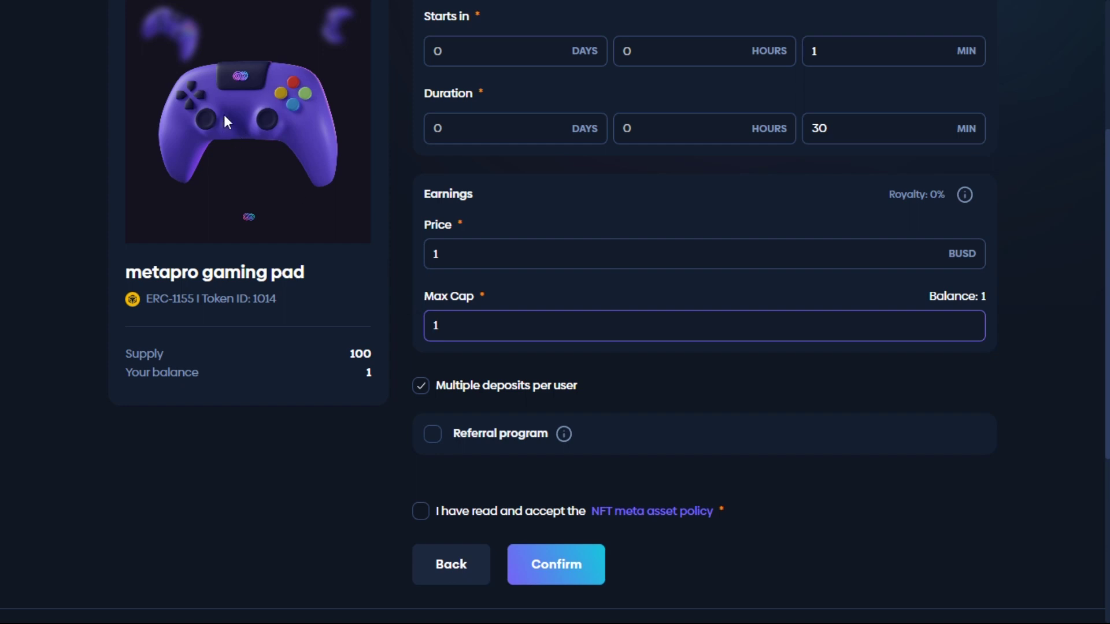
{"action": "scroll", "coordinate": [518, 364], "scroll_direction": "down", "scroll_amount": 1}
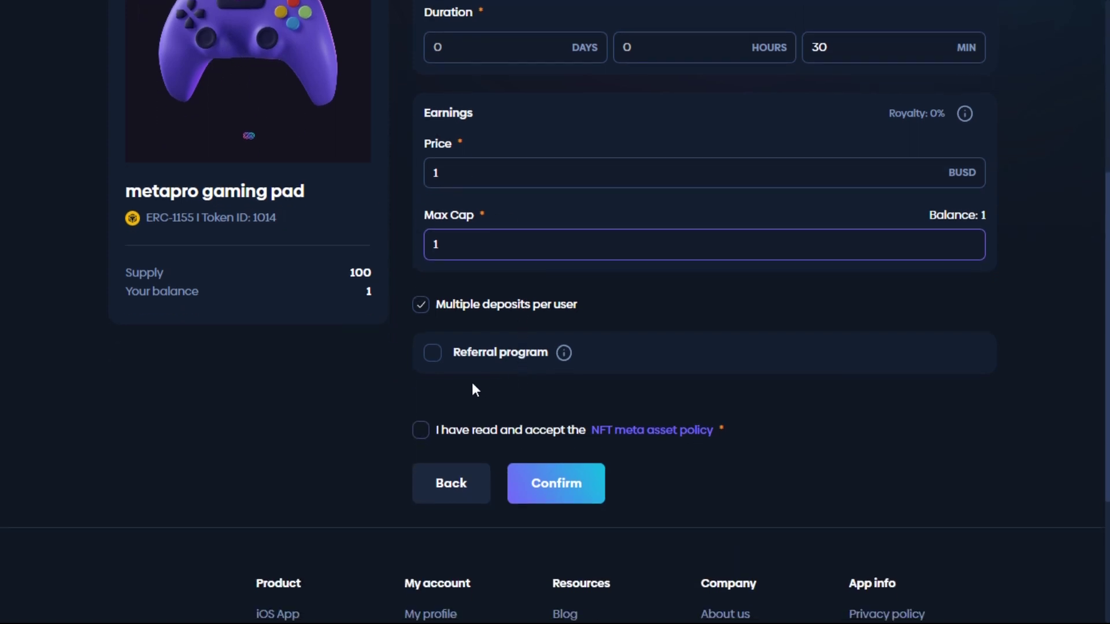
{"action": "left_click", "coordinate": [434, 354]}
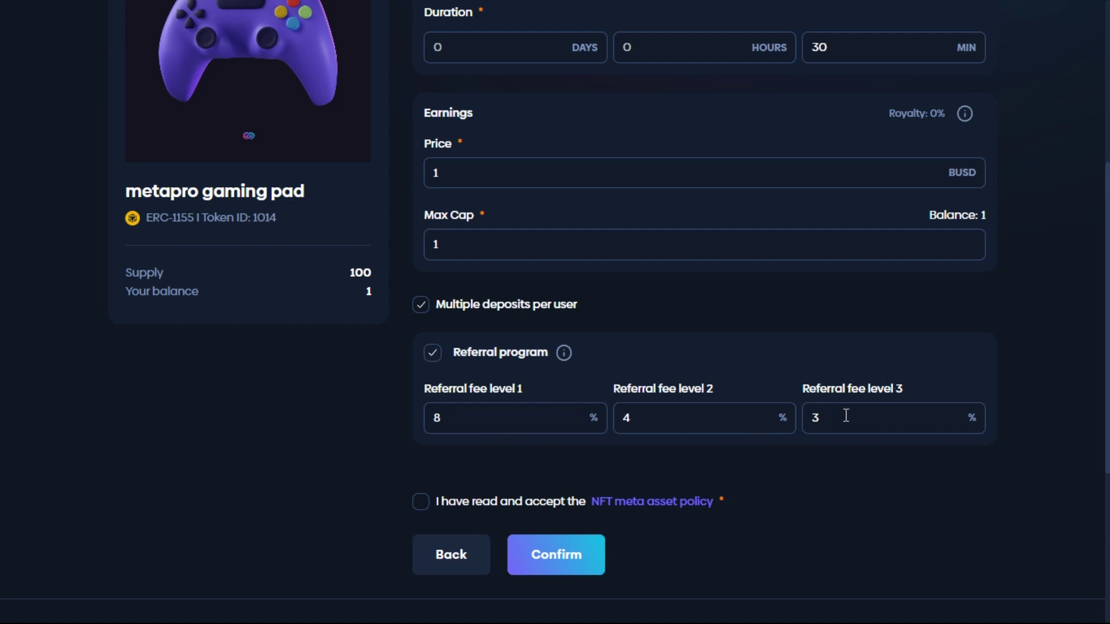
- Try referral fees of 10% for level 1 and 4% for level 3
{"action": "left_click", "coordinate": [549, 420]}
{"action": "type", "text": "10"}
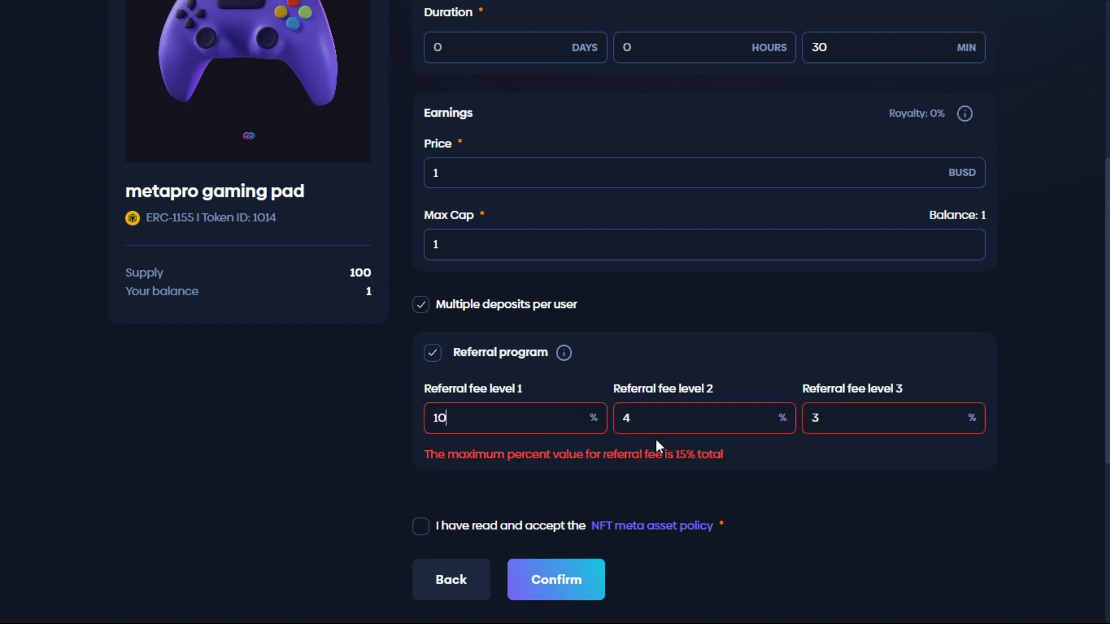
{"action": "left_click", "coordinate": [848, 422]}
{"action": "key", "text": "BackSpace"}
{"action": "type", "text": "1"}
{"action": "key", "text": "BackSpace"}
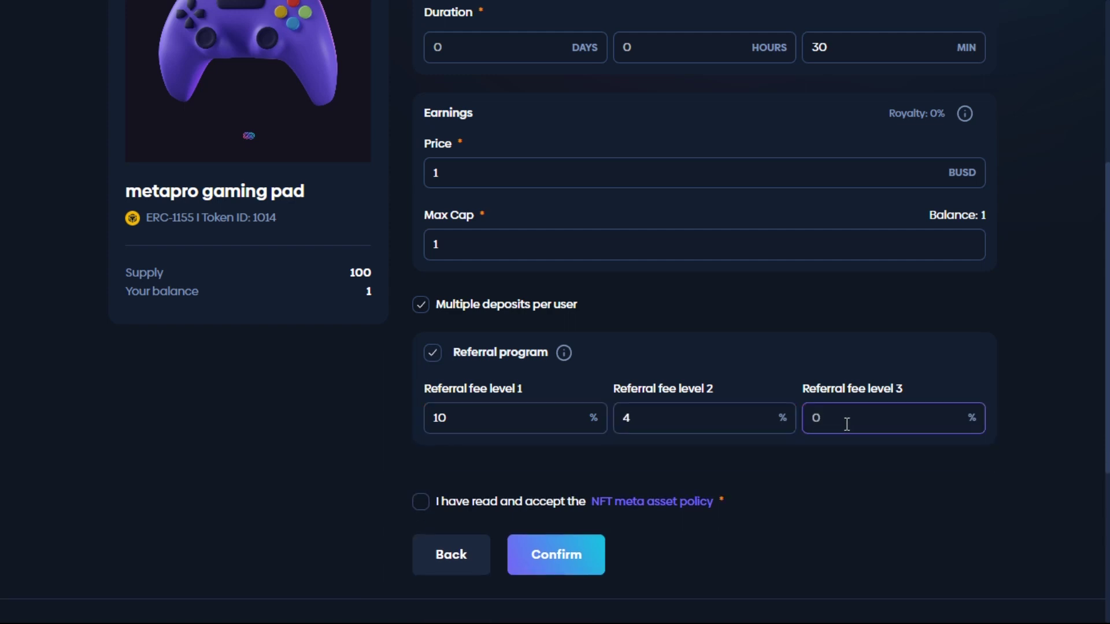
{"action": "type", "text": "4"}
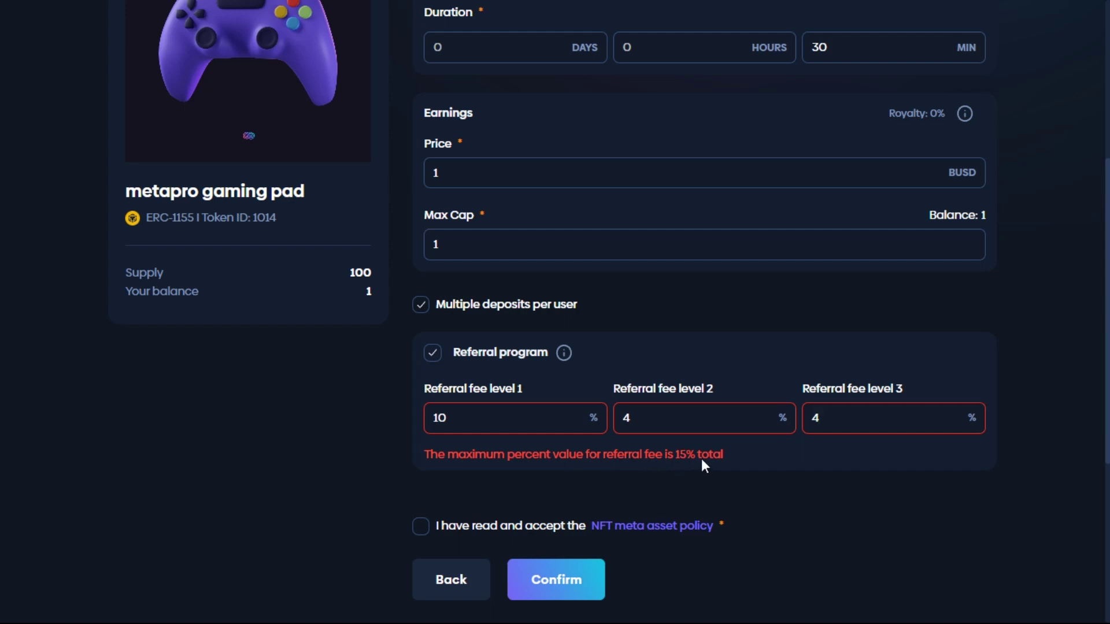
- Clear the level 3 referral fee and try 6% for level 1 with 9% for level 2
{"action": "key", "text": "BackSpace"}
{"action": "left_click", "coordinate": [677, 431]}
{"action": "key", "text": "BackSpace"}
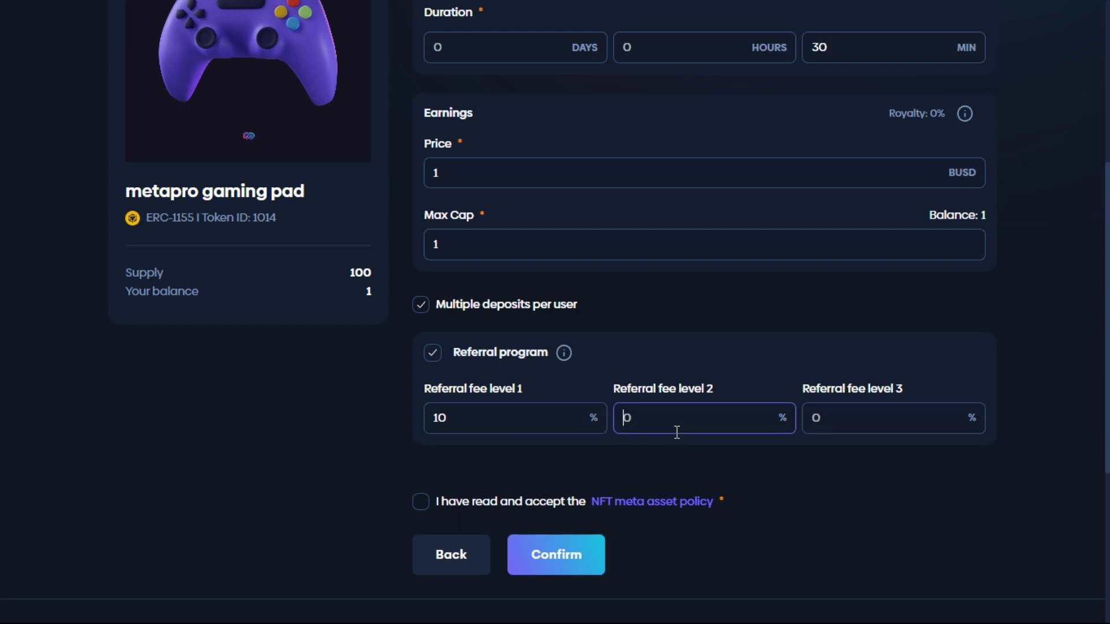
{"action": "left_click", "coordinate": [474, 433]}
{"action": "key", "text": "BackSpace"}
{"action": "key", "text": "BackSpace"}
{"action": "type", "text": "6"}
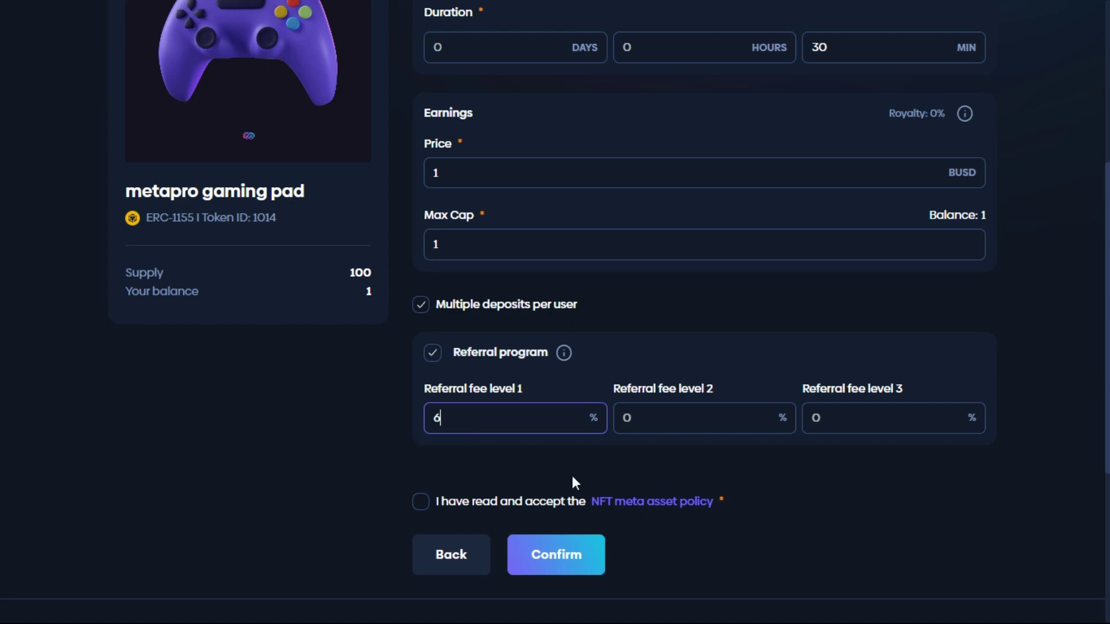
{"action": "left_click", "coordinate": [678, 435]}
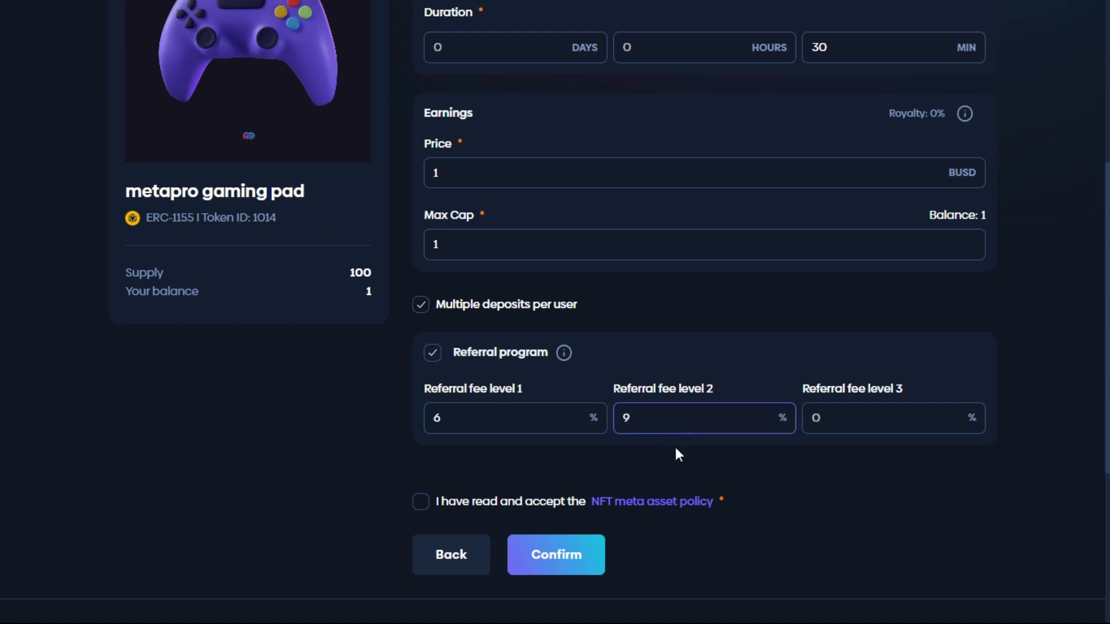
- Set the referral fees to 10% for level 1, 4% for level 2 and 1% for level 3
{"action": "left_click", "coordinate": [571, 425]}
{"action": "type", "text": "10"}
{"action": "left_click", "coordinate": [669, 426]}
{"action": "type", "text": "4"}
{"action": "left_click", "coordinate": [866, 437]}
{"action": "type", "text": "1"}
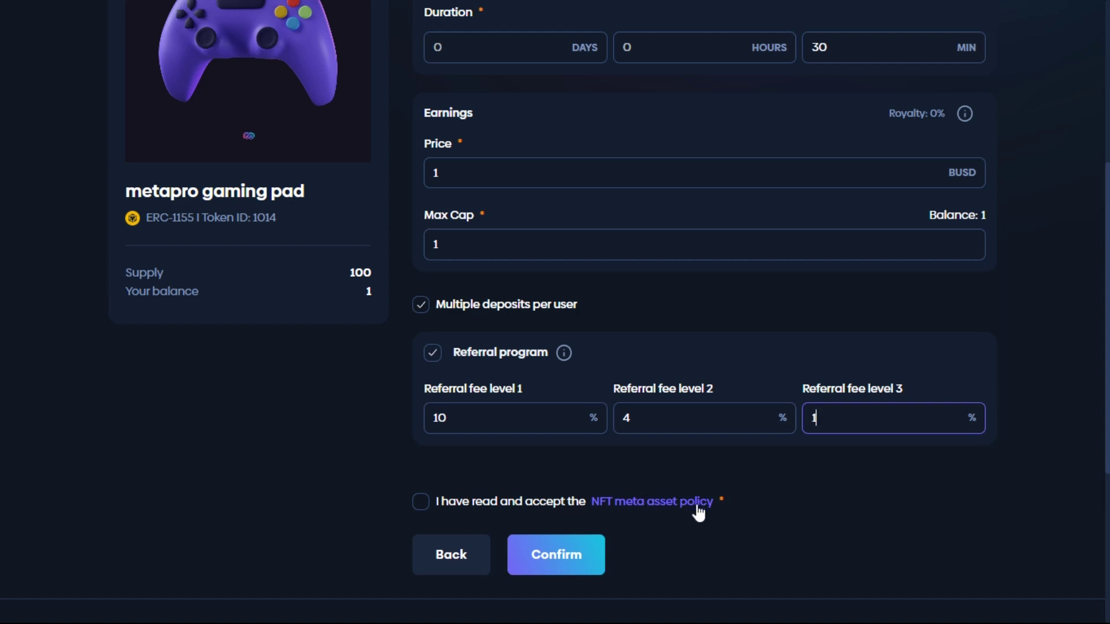
- Accept the NFT meta asset policy and submit the Buy now setup
{"action": "left_click", "coordinate": [421, 502]}
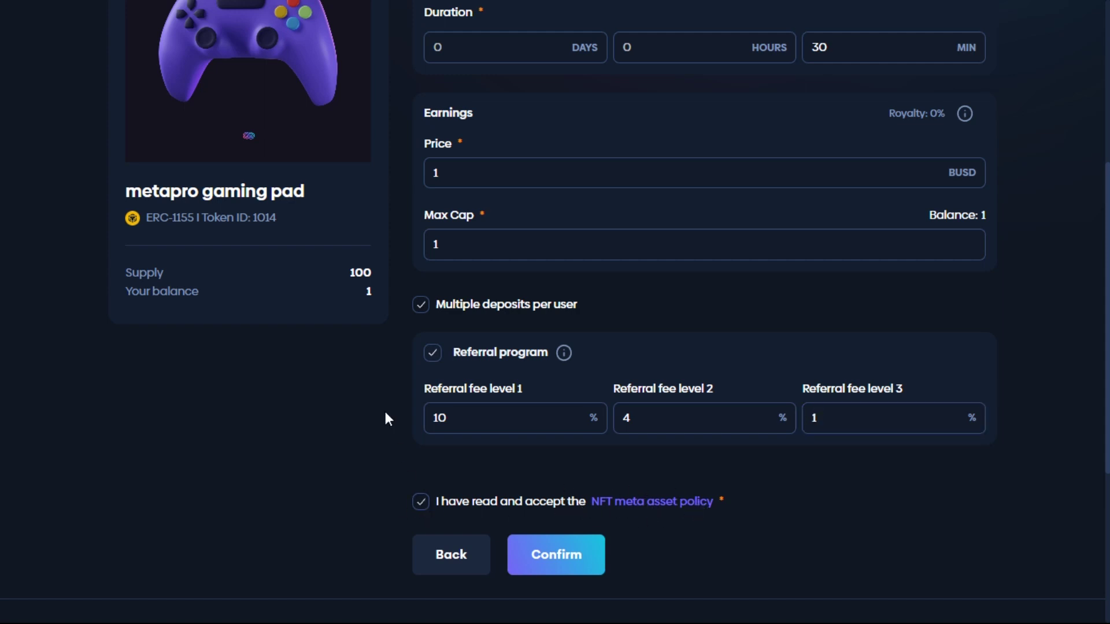
{"action": "left_click", "coordinate": [585, 558]}
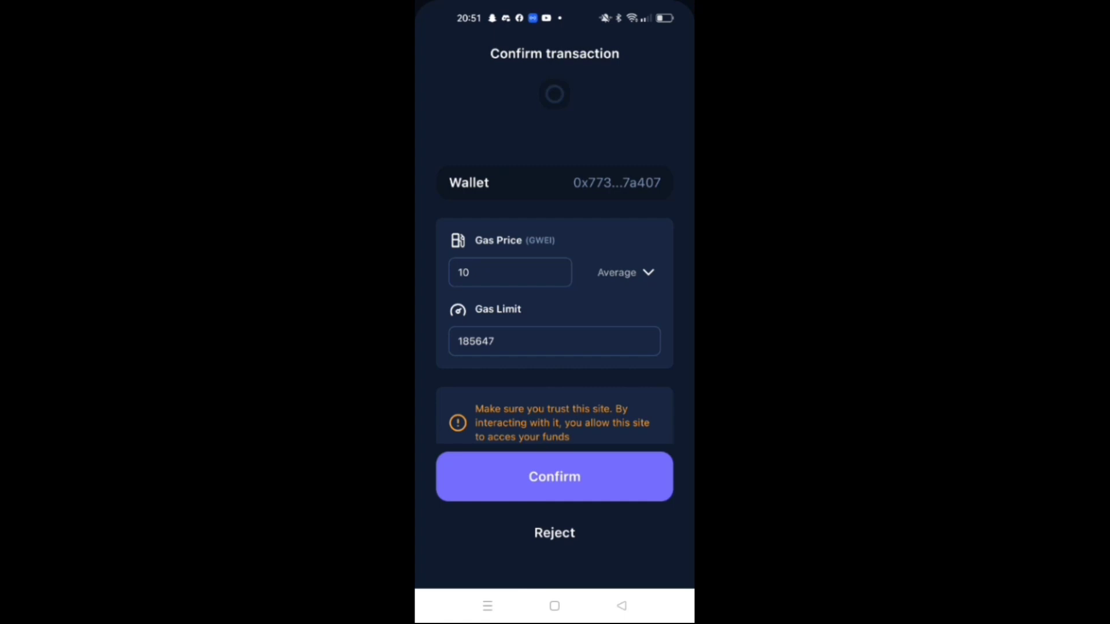
- Confirm the transaction in the mobile wallet app with the 6-digit passcode and close the created auction's summary
{"action": "left_click", "coordinate": [494, 477]}
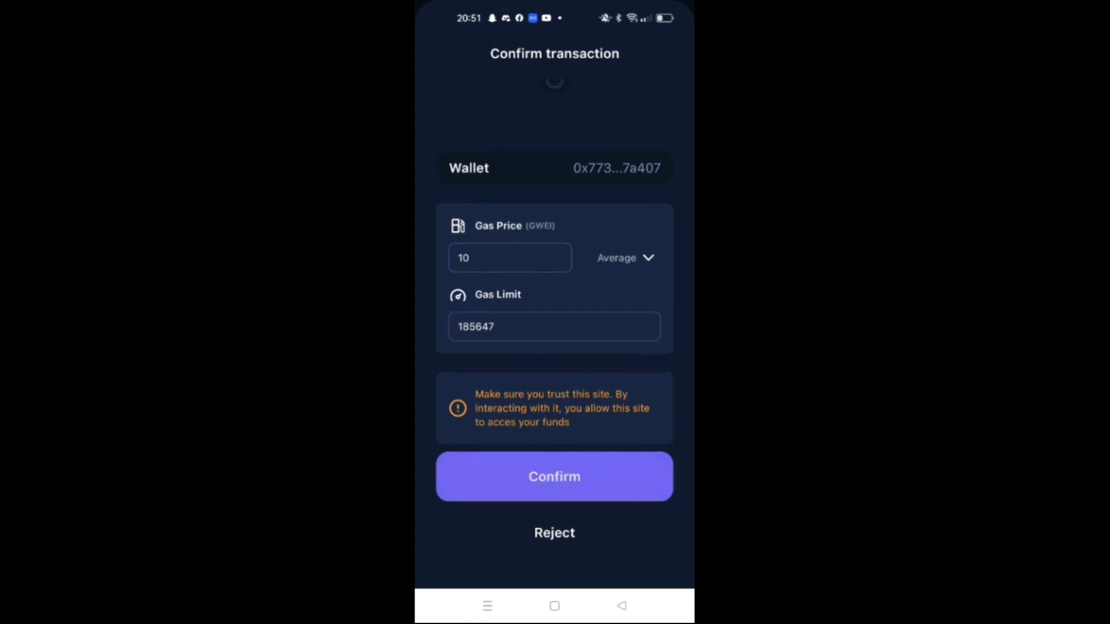
{"action": "left_click", "coordinate": [544, 445]}
{"action": "left_click", "coordinate": [546, 452]}
{"action": "left_click", "coordinate": [488, 449]}
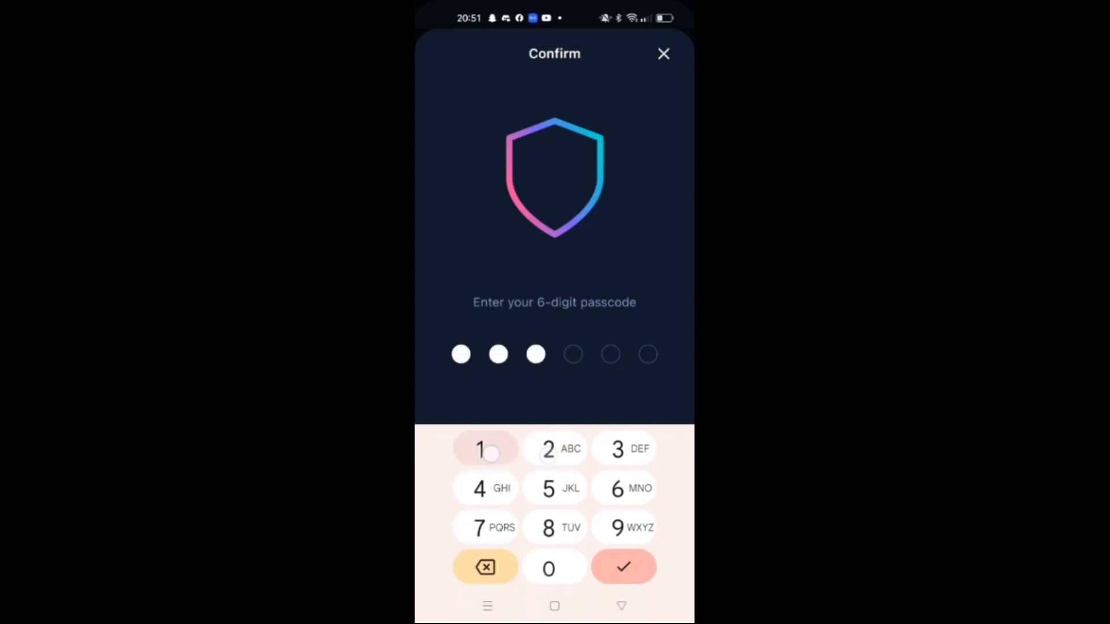
{"action": "left_click", "coordinate": [547, 443]}
{"action": "left_click", "coordinate": [487, 448]}
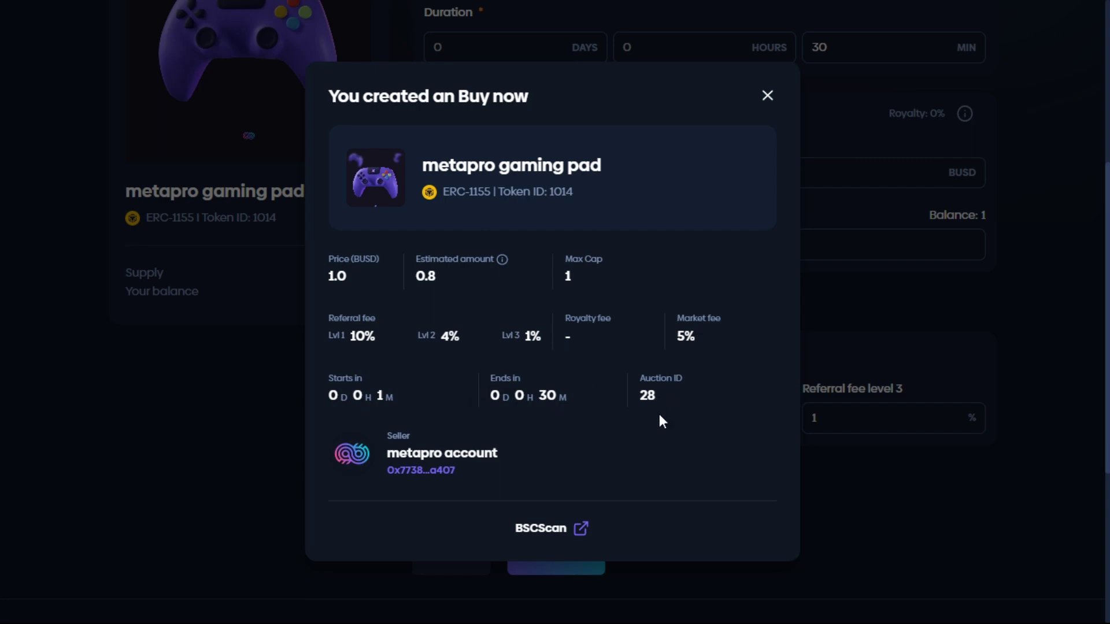
{"action": "left_click", "coordinate": [767, 96]}
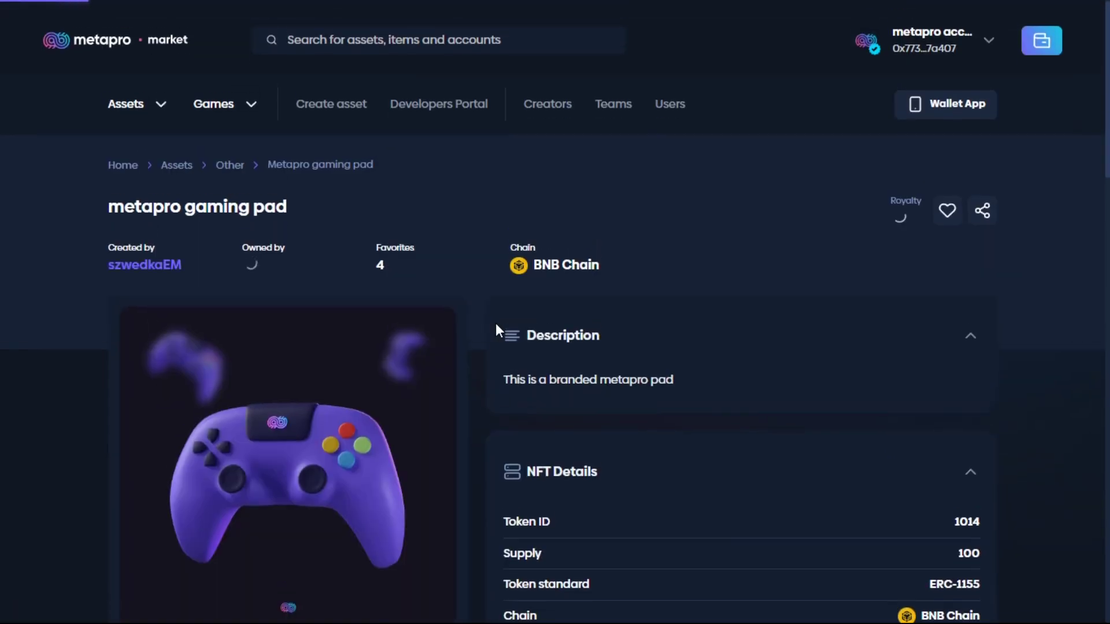
- Open the asset marketplace and examine the metapro gaming pad auction among the latest listings
{"action": "left_click", "coordinate": [152, 113]}
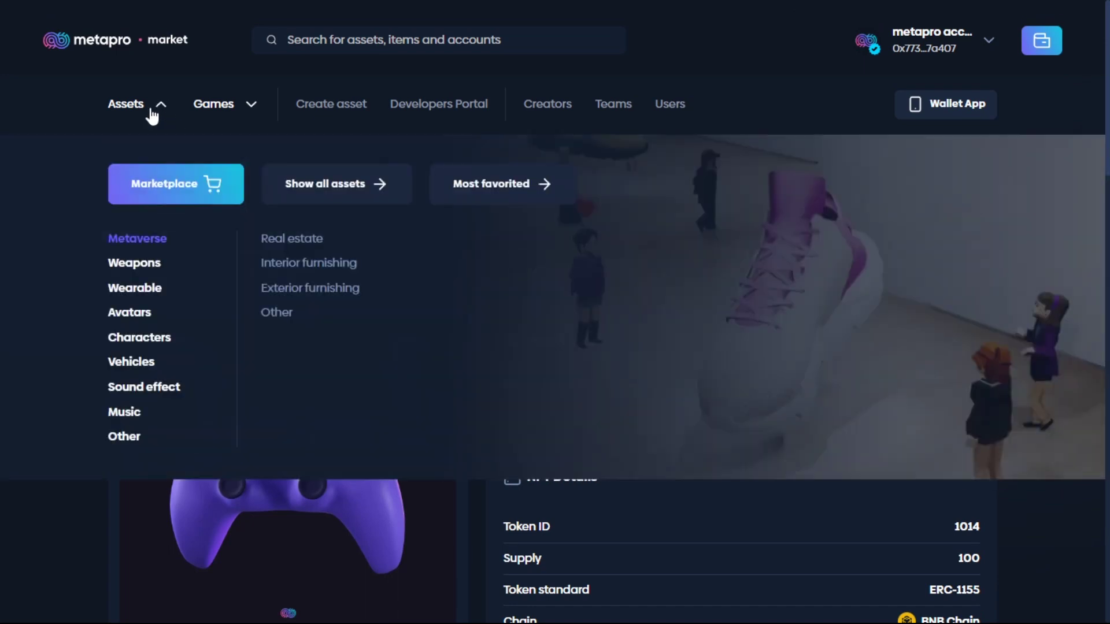
{"action": "left_click", "coordinate": [189, 194]}
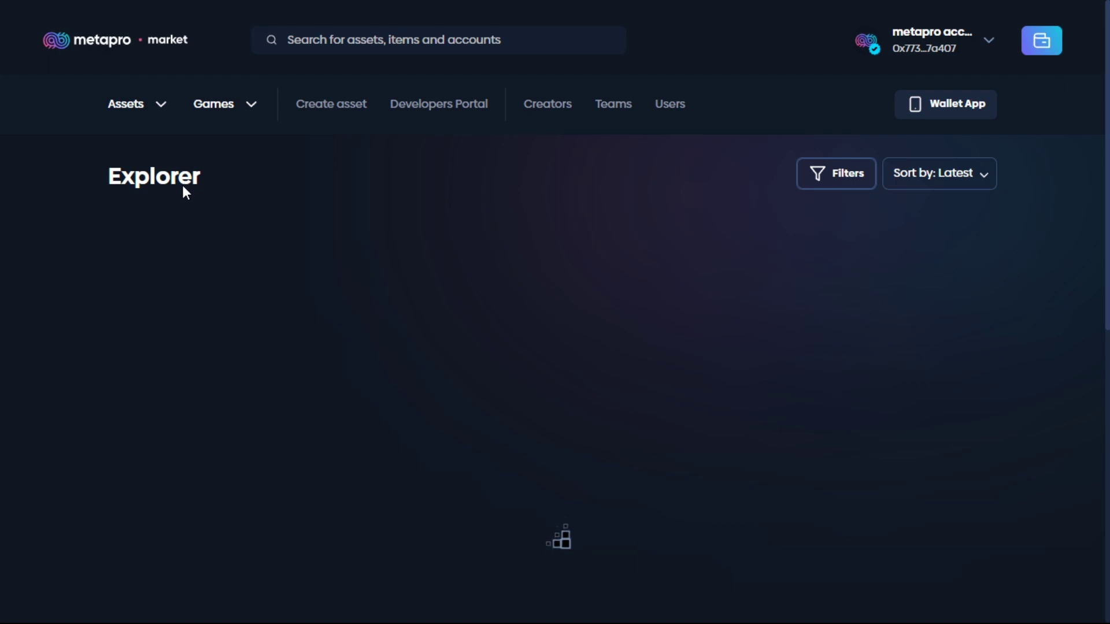
{"action": "scroll", "coordinate": [266, 341], "scroll_direction": "down", "scroll_amount": 2}
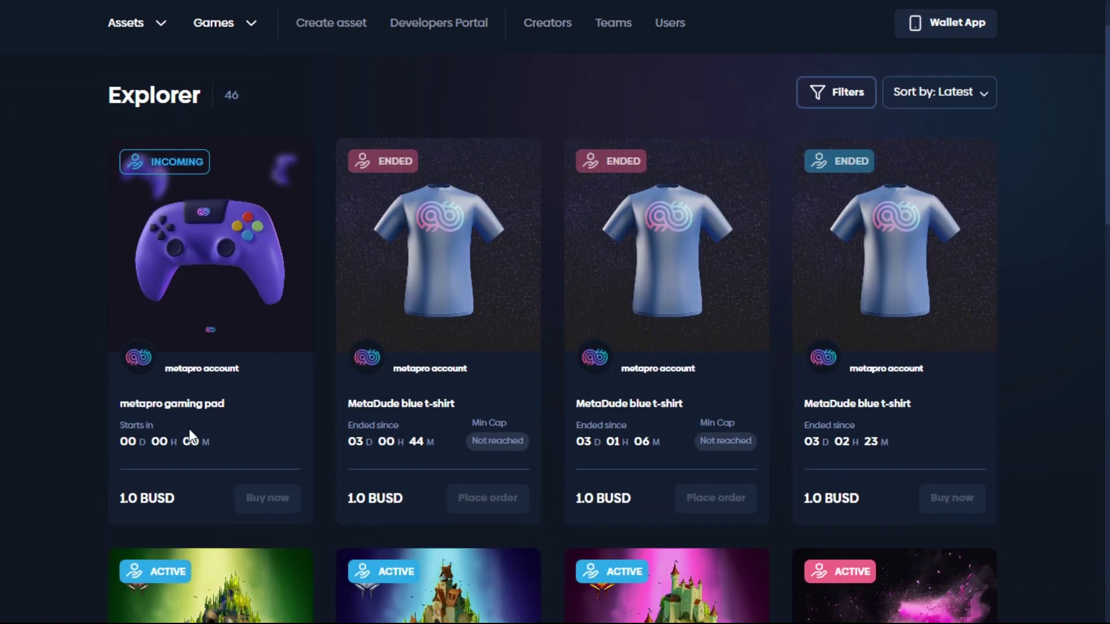
{"action": "scroll", "coordinate": [275, 289], "scroll_direction": "up", "scroll_amount": 2}
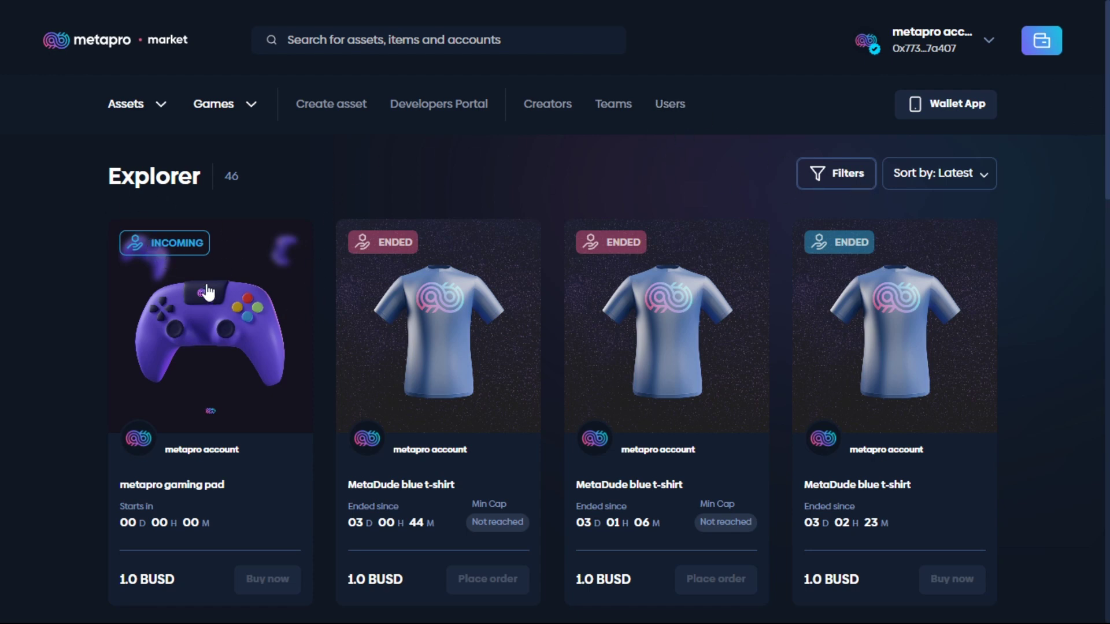
- Review the connected wallet's NFTs and the assets offered for sale, leaving the asset selection and wallet without choosing one
{"action": "left_click", "coordinate": [1047, 43]}
{"action": "left_click", "coordinate": [1009, 269]}
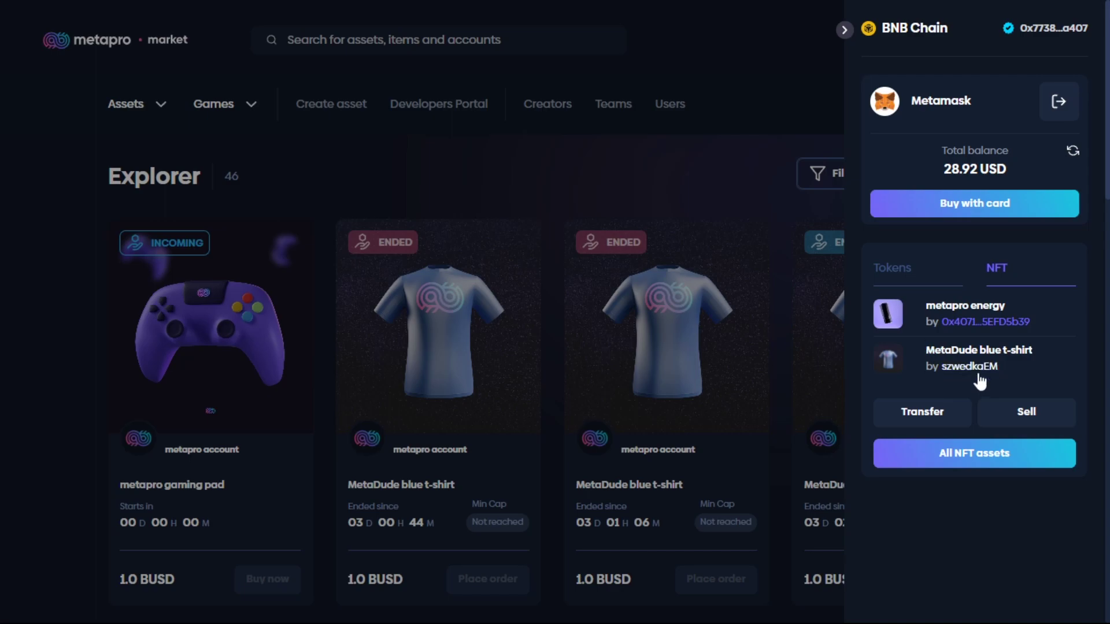
{"action": "left_click", "coordinate": [1028, 417]}
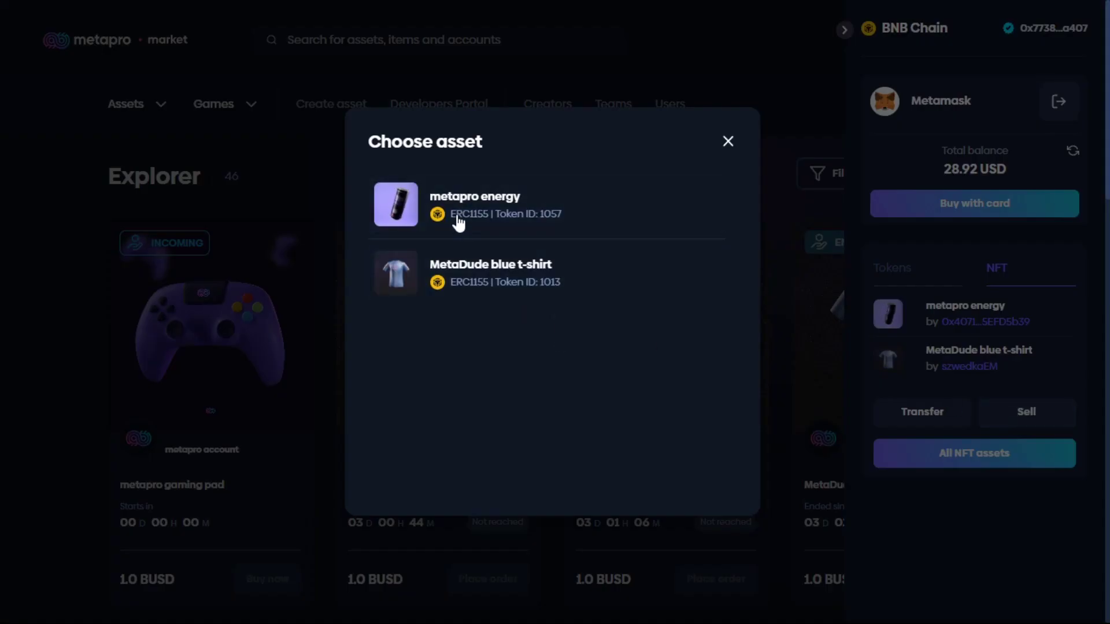
{"action": "left_click", "coordinate": [728, 141]}
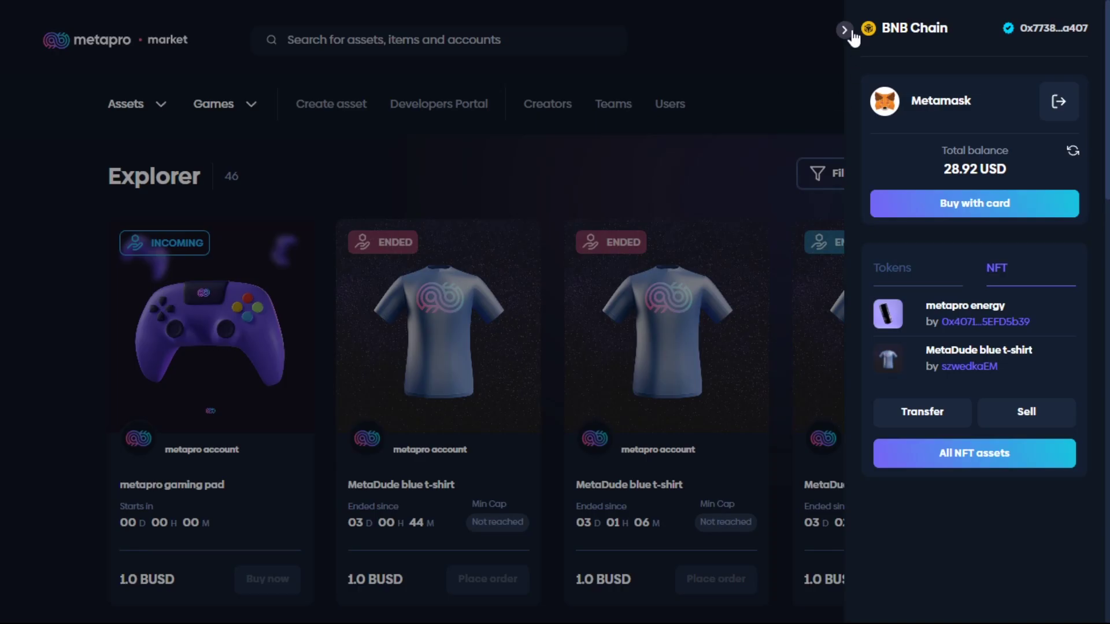
{"action": "left_click", "coordinate": [850, 31]}
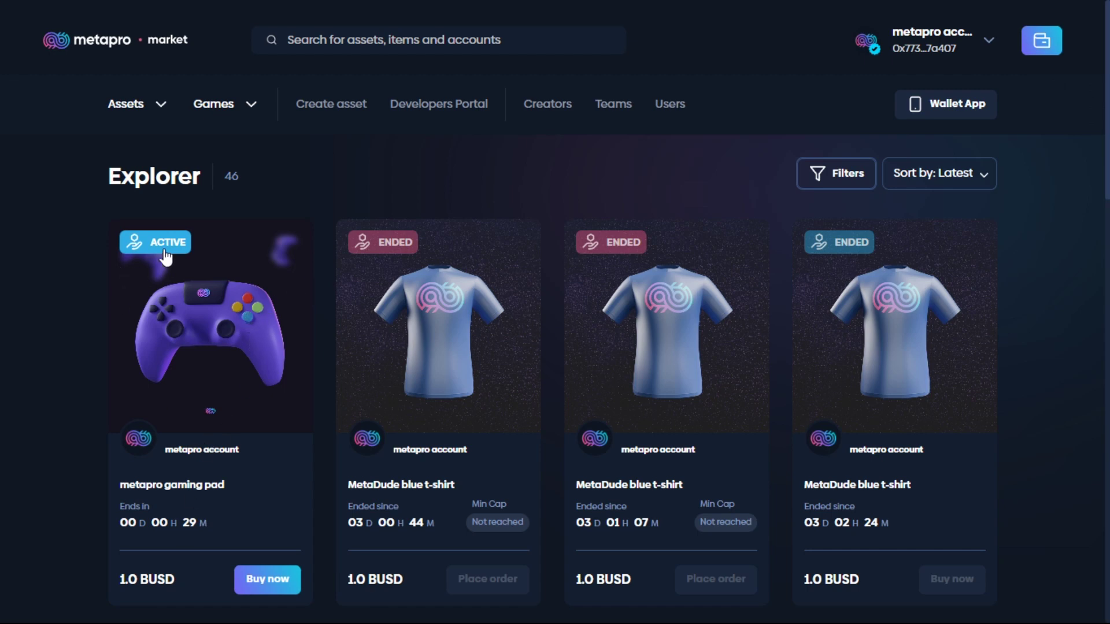
- Check the status, remaining time and price of the metapro gaming pad auction in the Explorer
{"action": "scroll", "coordinate": [236, 309], "scroll_direction": "down", "scroll_amount": 2}
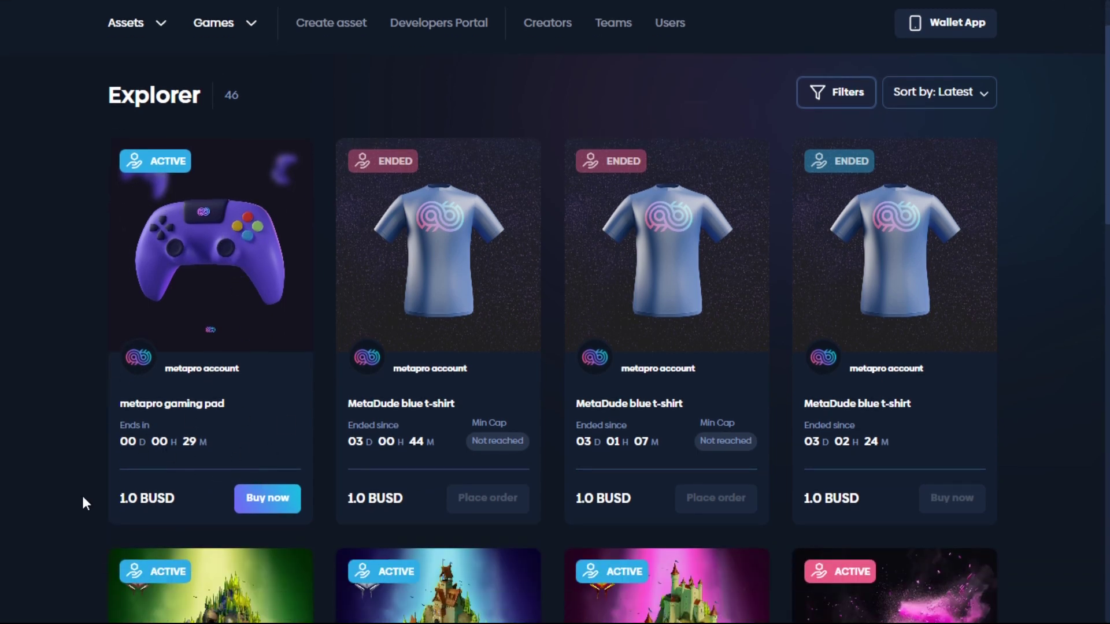
{"action": "scroll", "coordinate": [234, 448], "scroll_direction": "up", "scroll_amount": 1}
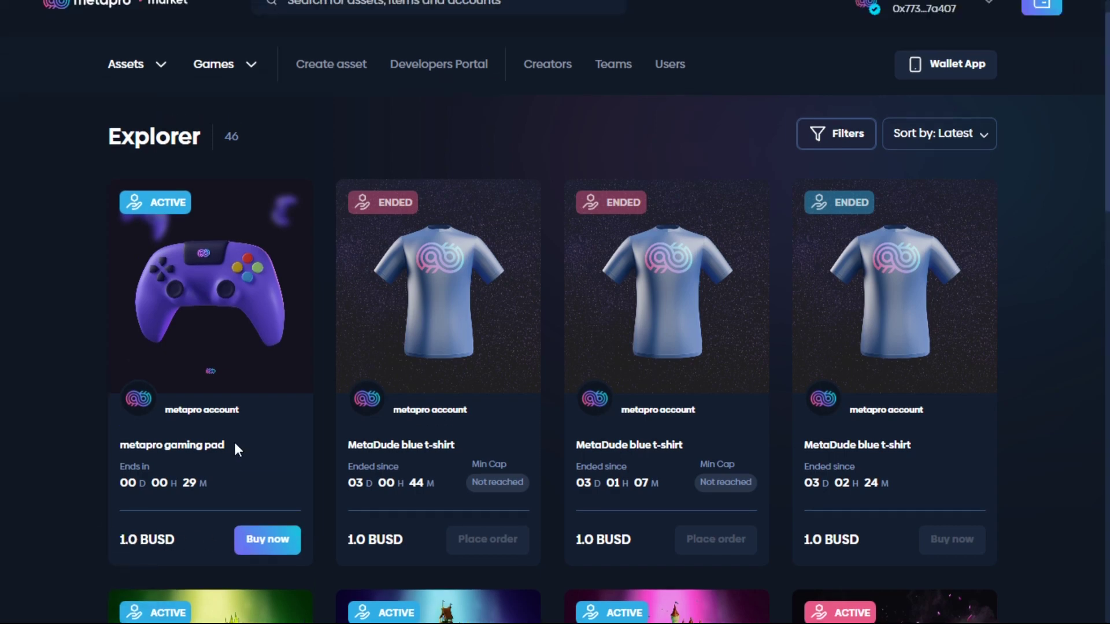
{"action": "scroll", "coordinate": [235, 444], "scroll_direction": "up", "scroll_amount": 1}
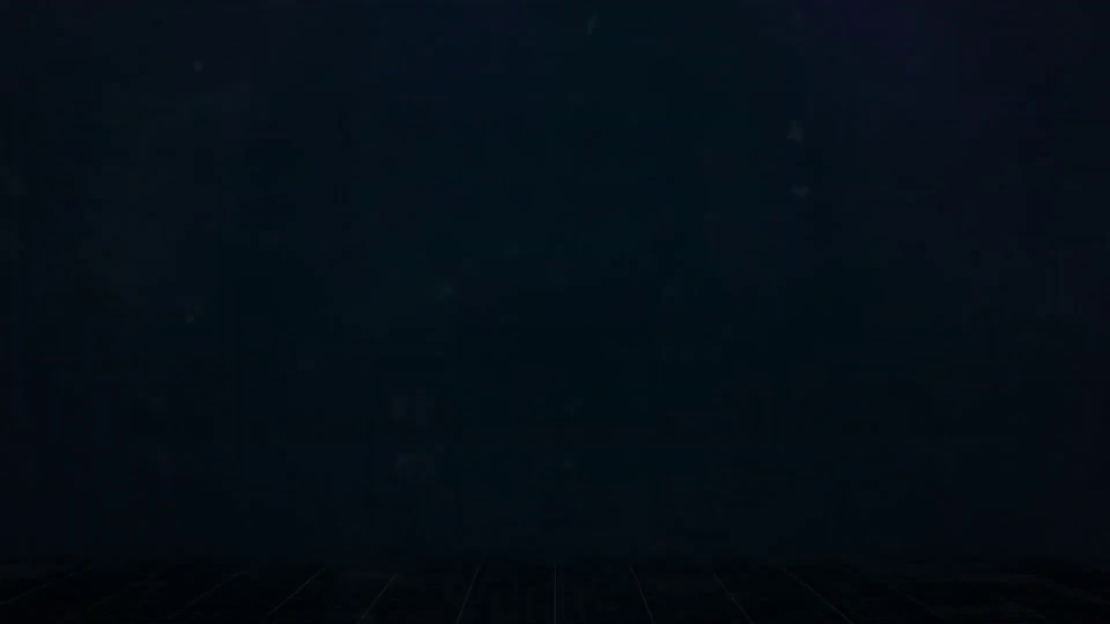